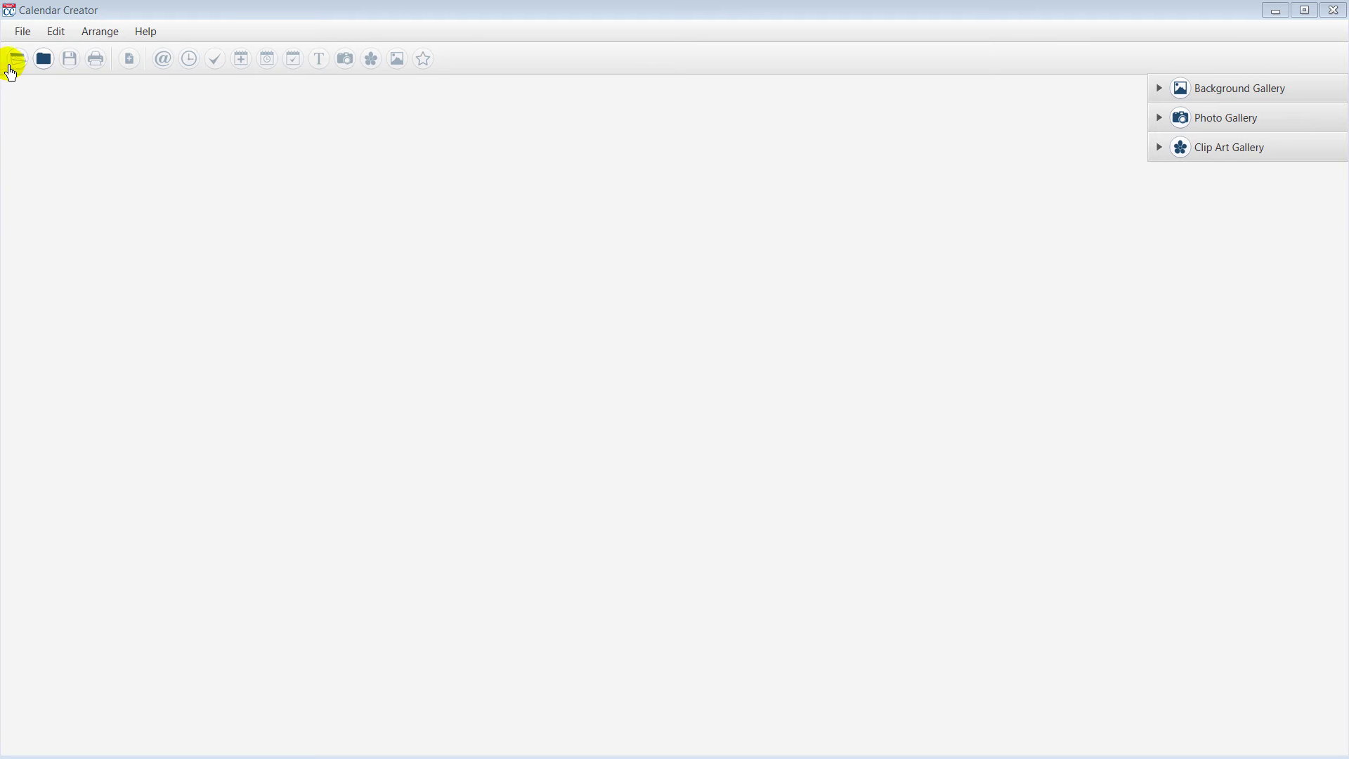
Step: Open the Desk Calendar 1 Landscape.scc project and display its empty Calendar Events list
left_click(42, 62)
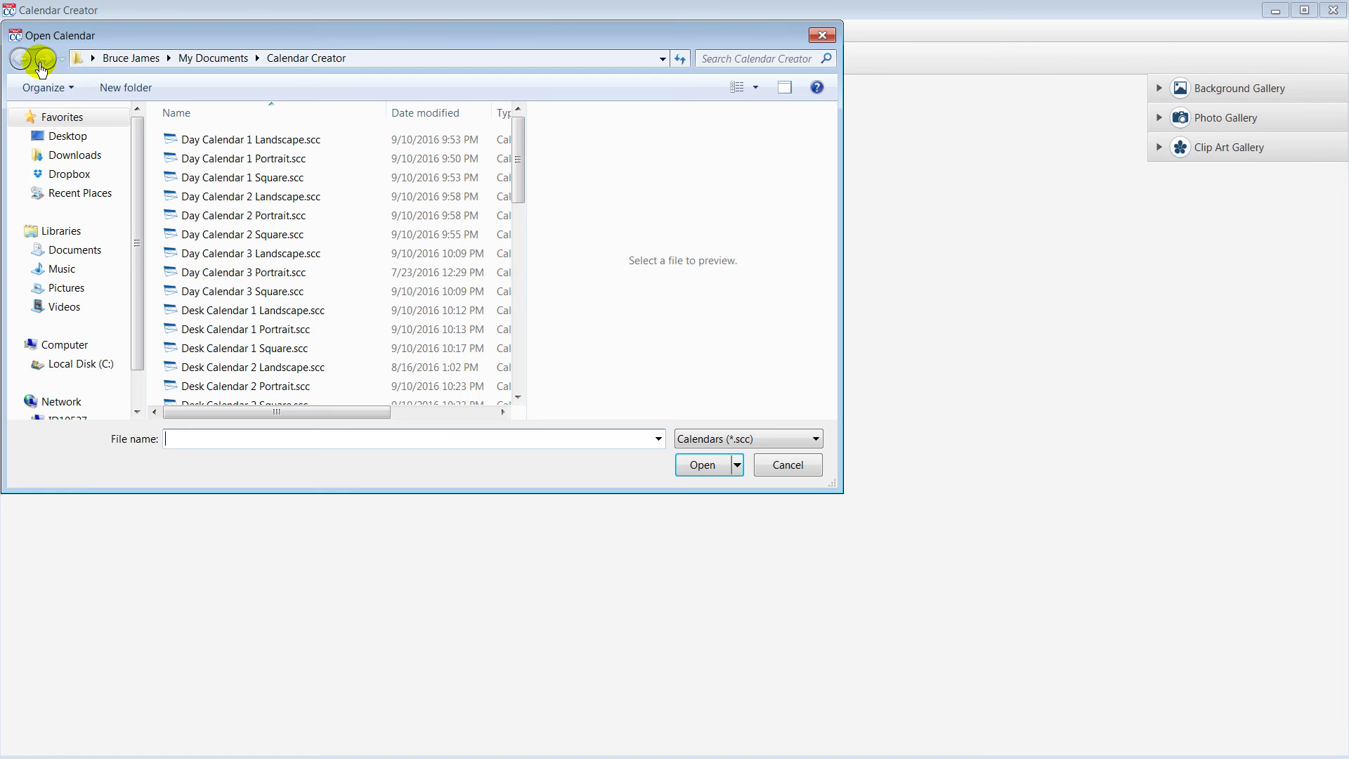
left_click(238, 313)
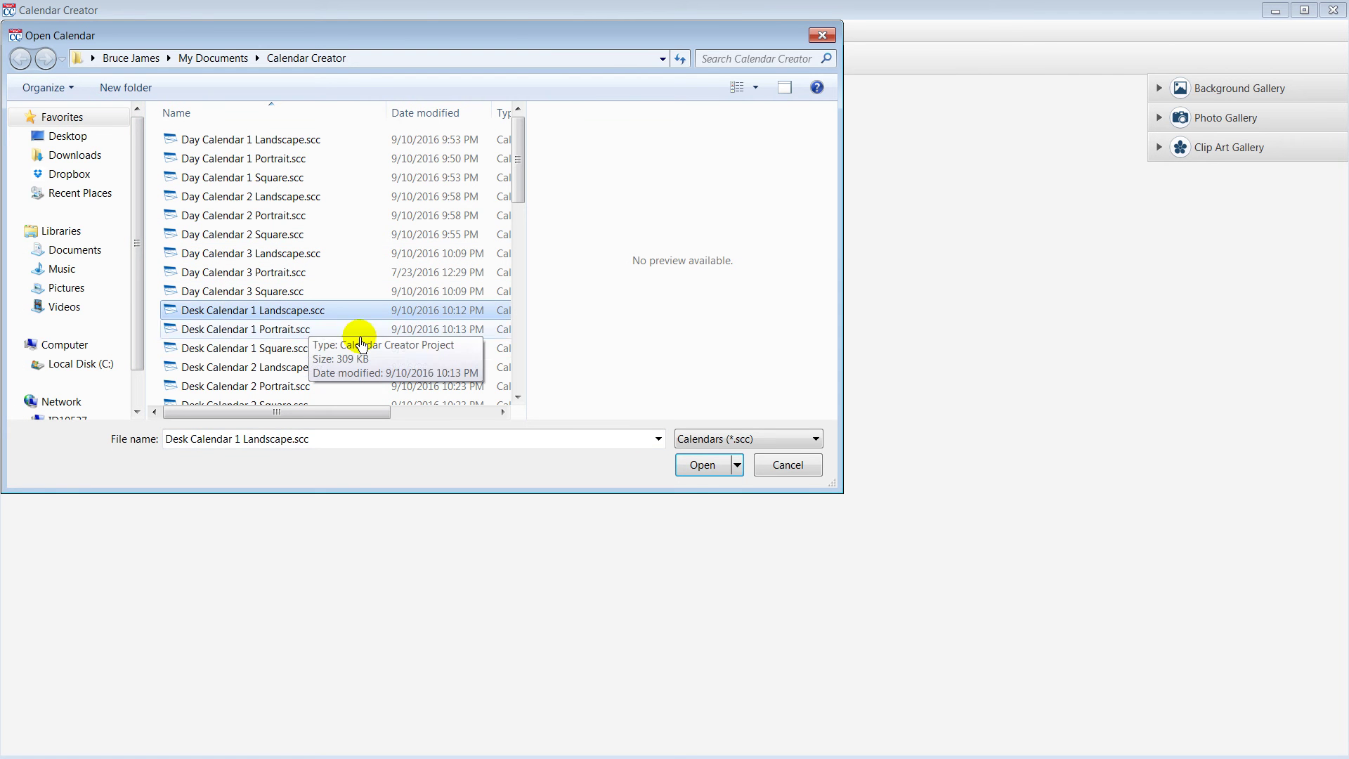
left_click(698, 472)
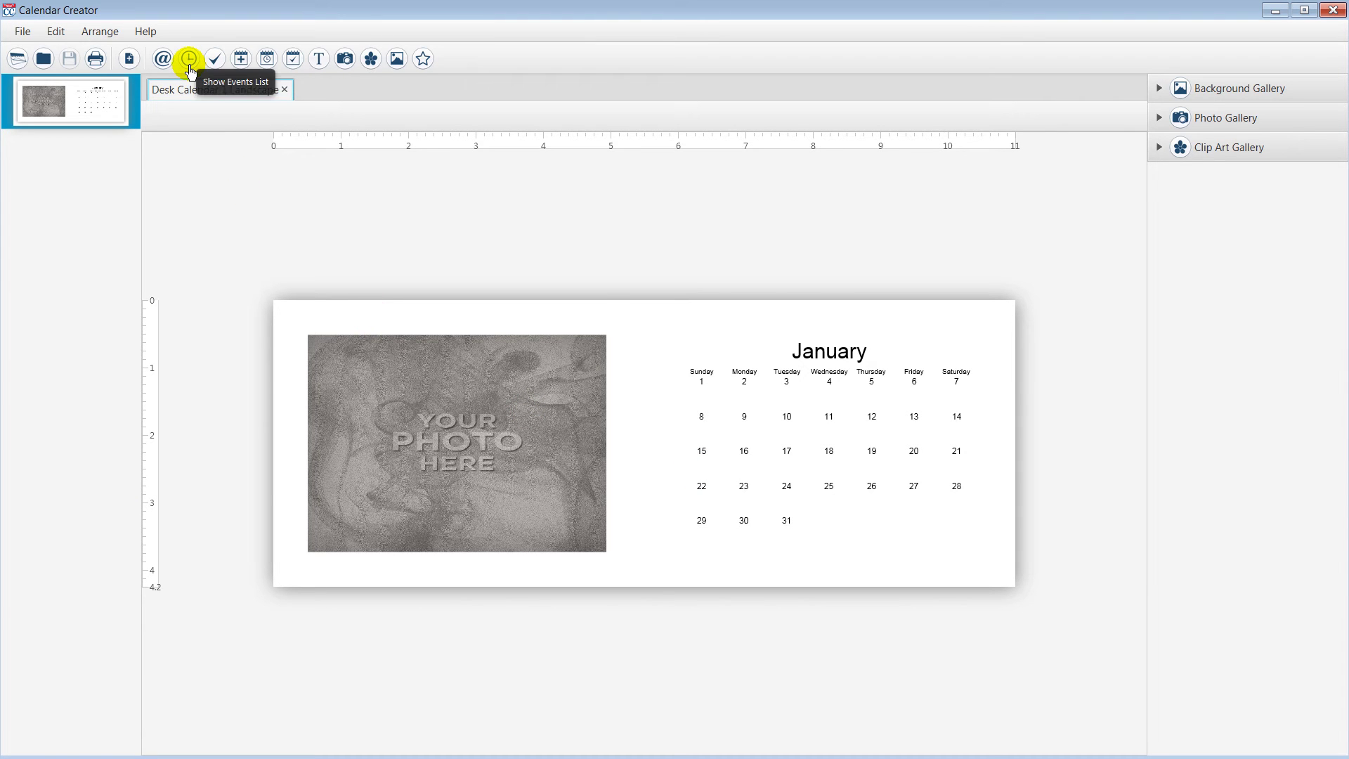
left_click(189, 60)
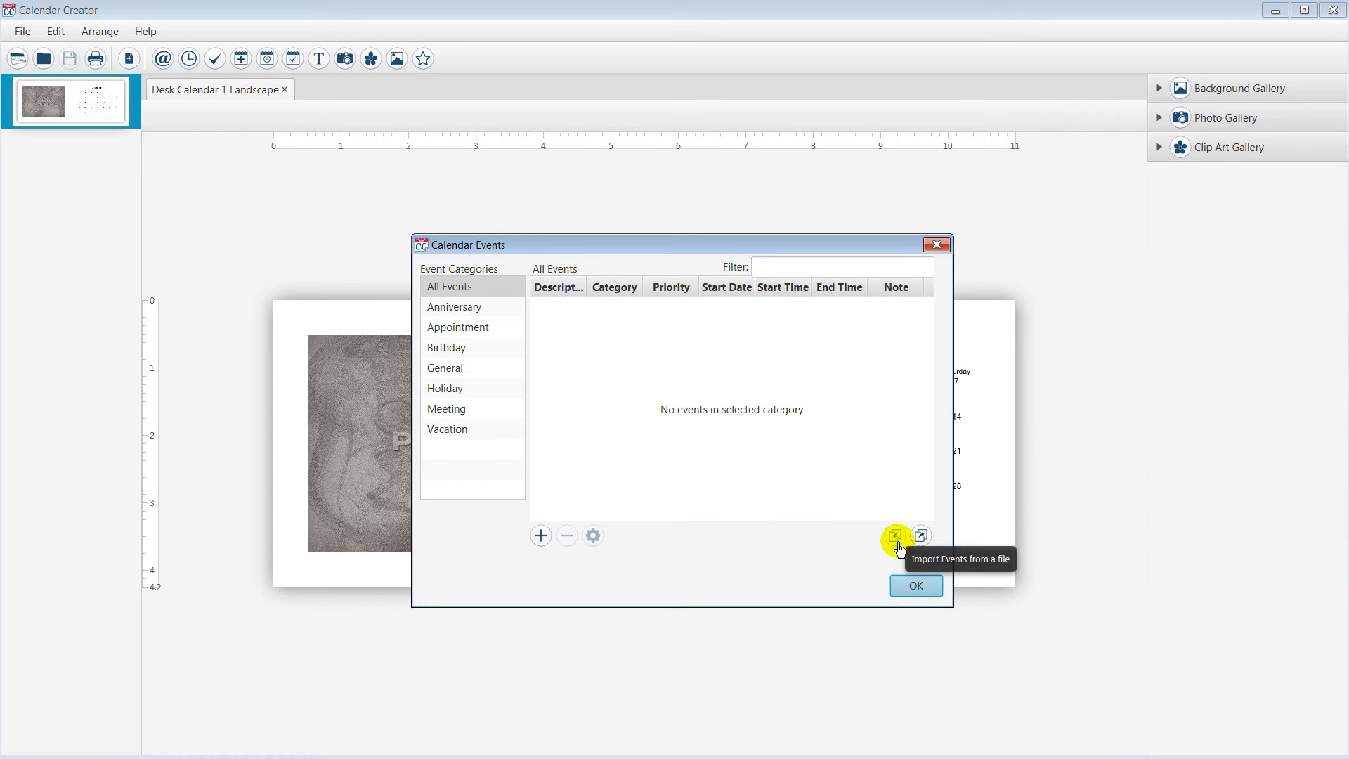
Step: Import events from Personal_iCalendar.ics and confirm the six added events
left_click(894, 536)
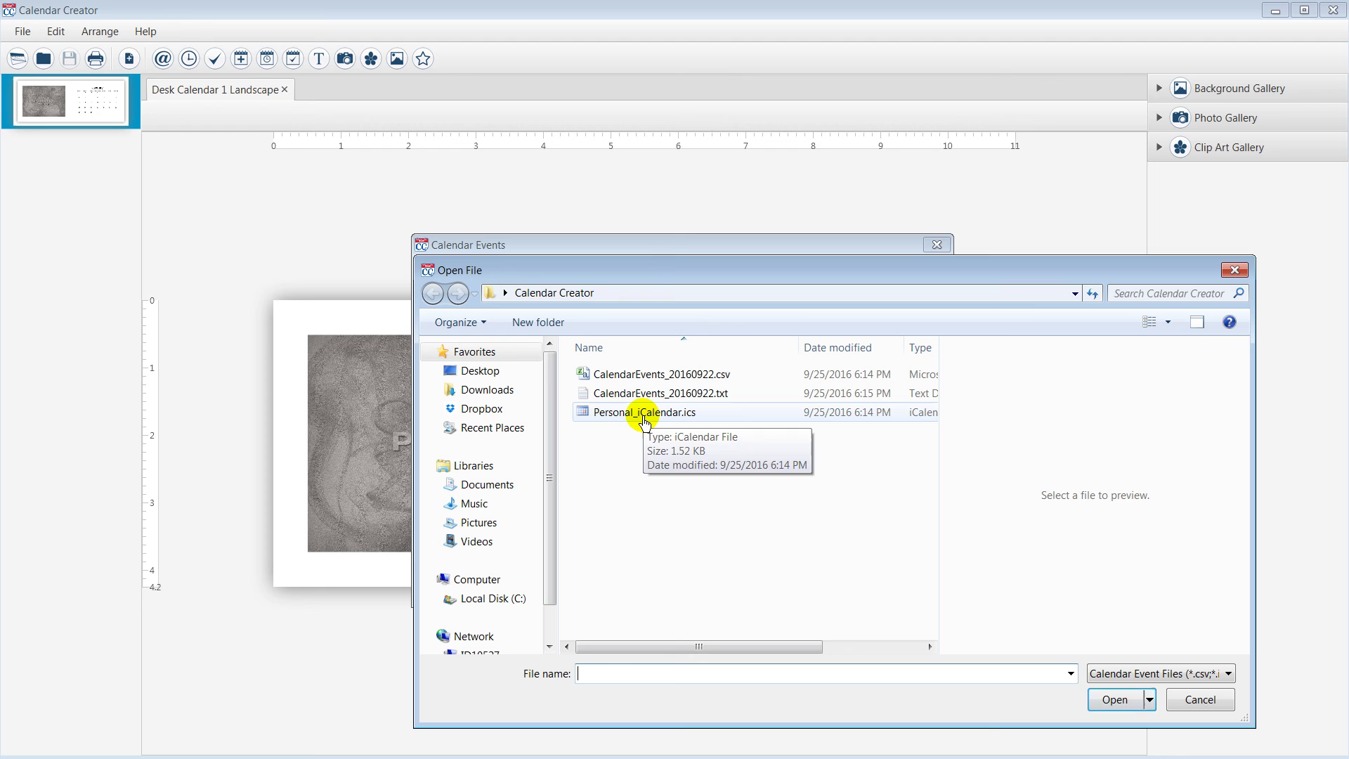
left_click(645, 421)
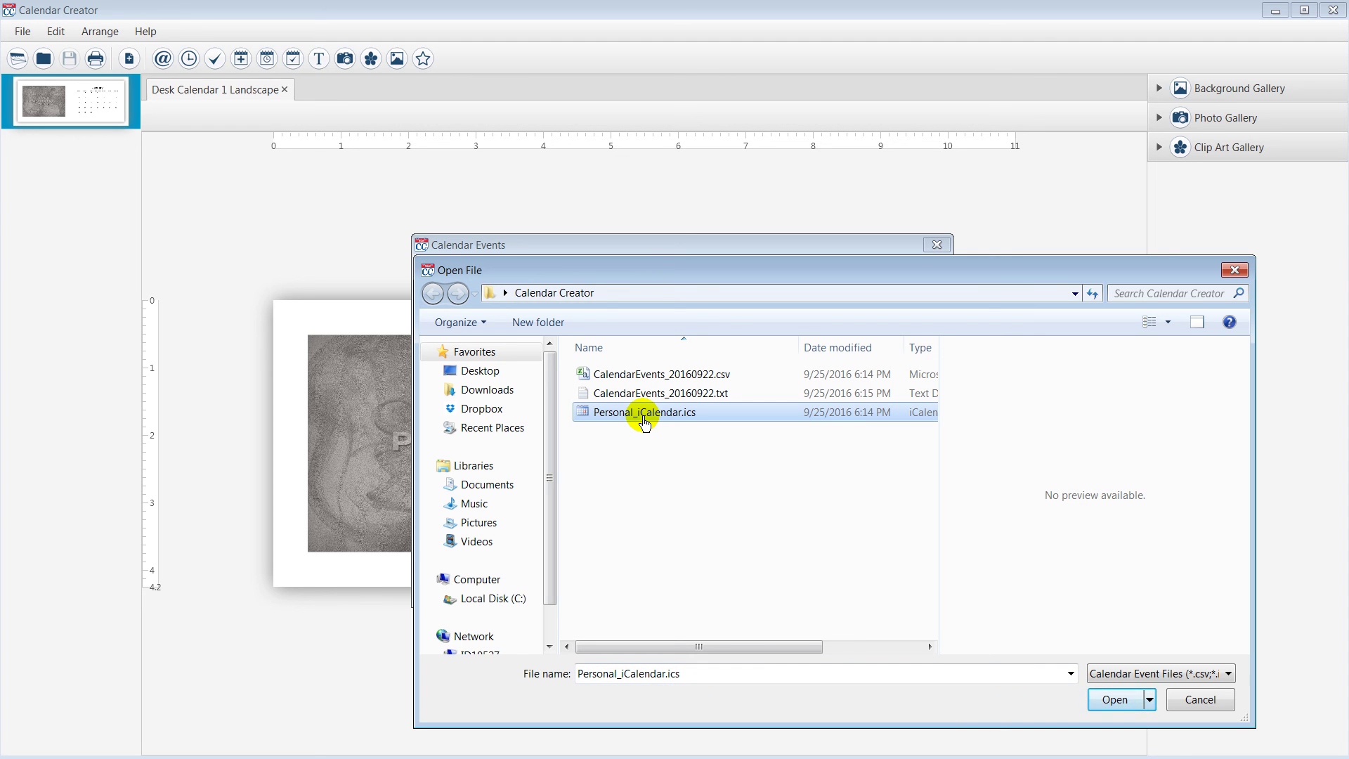
left_click(1108, 700)
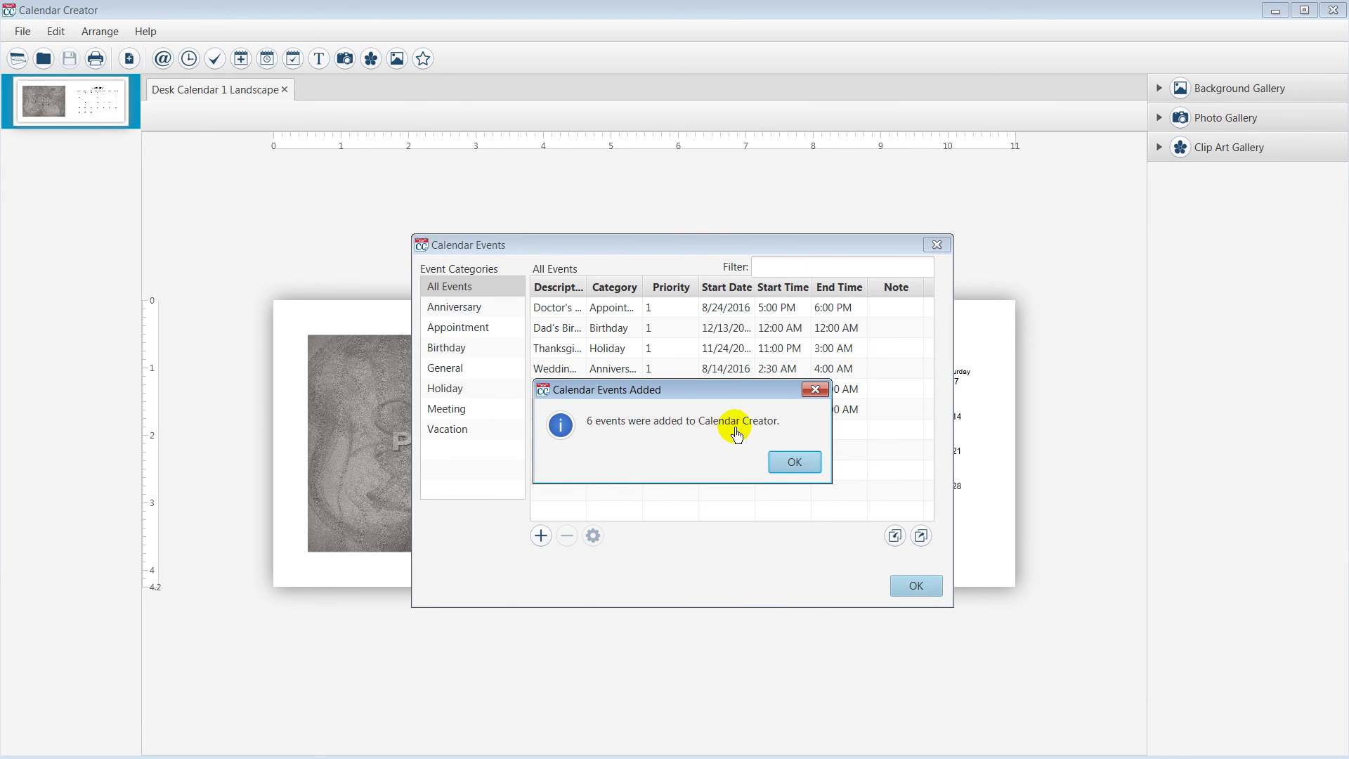
left_click(794, 462)
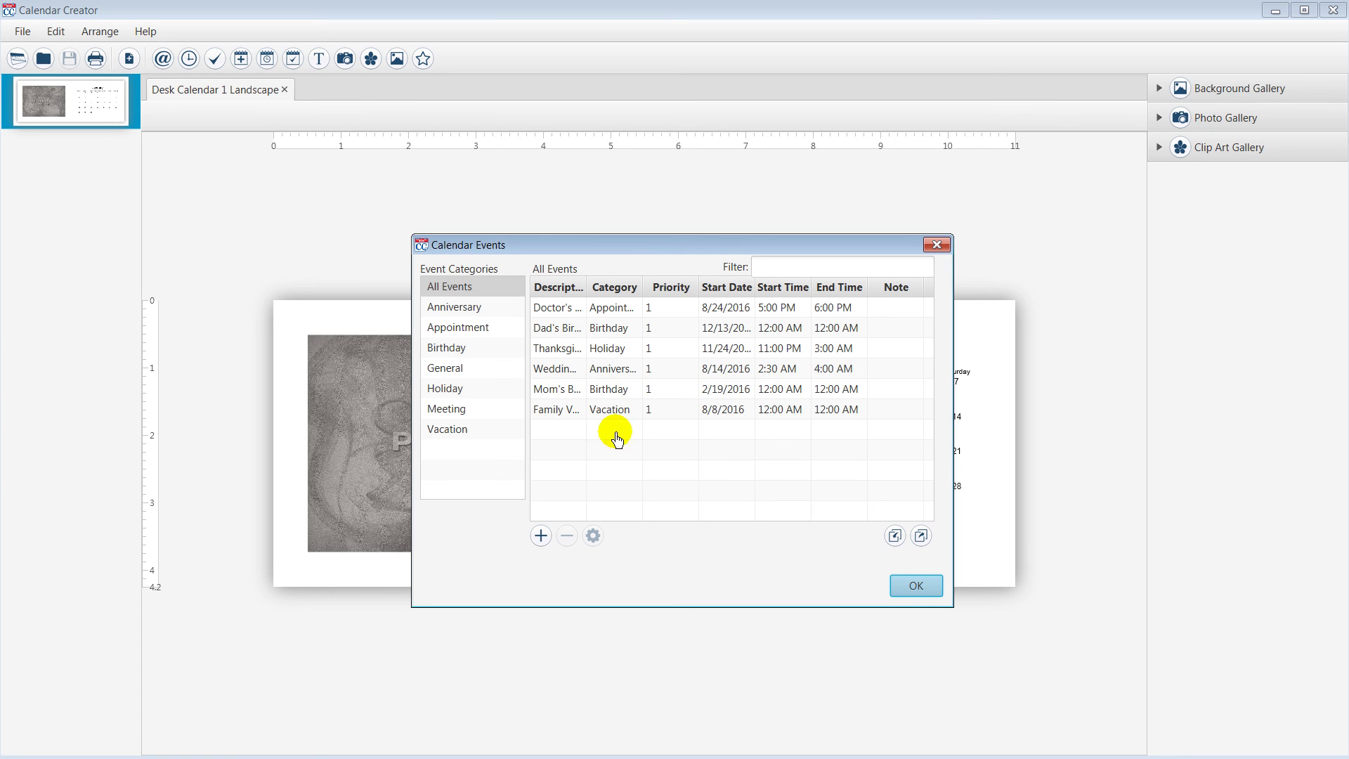